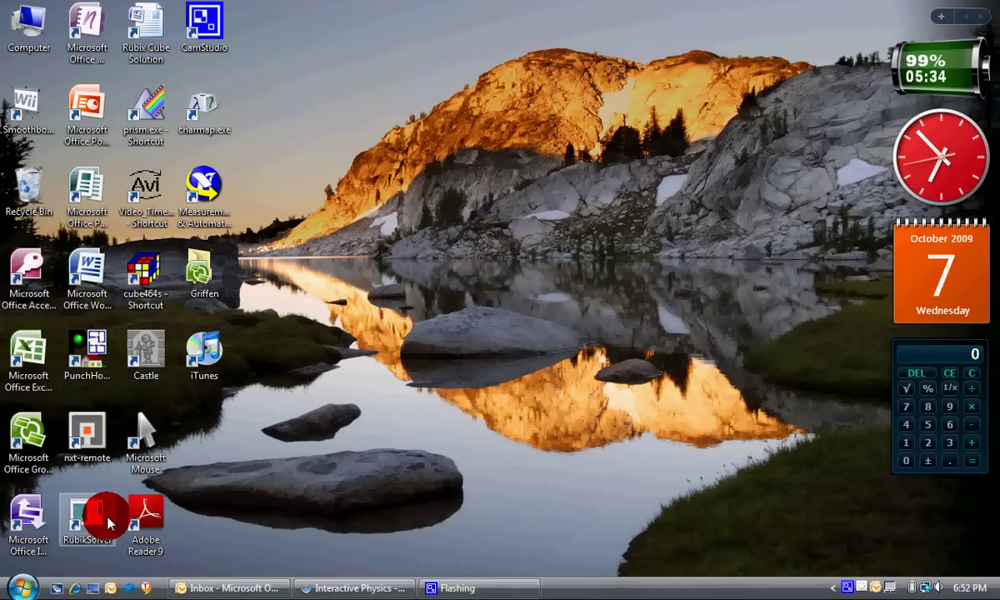
Minimize all open windows so only the Vista desktop icons remain.
click(90, 588)
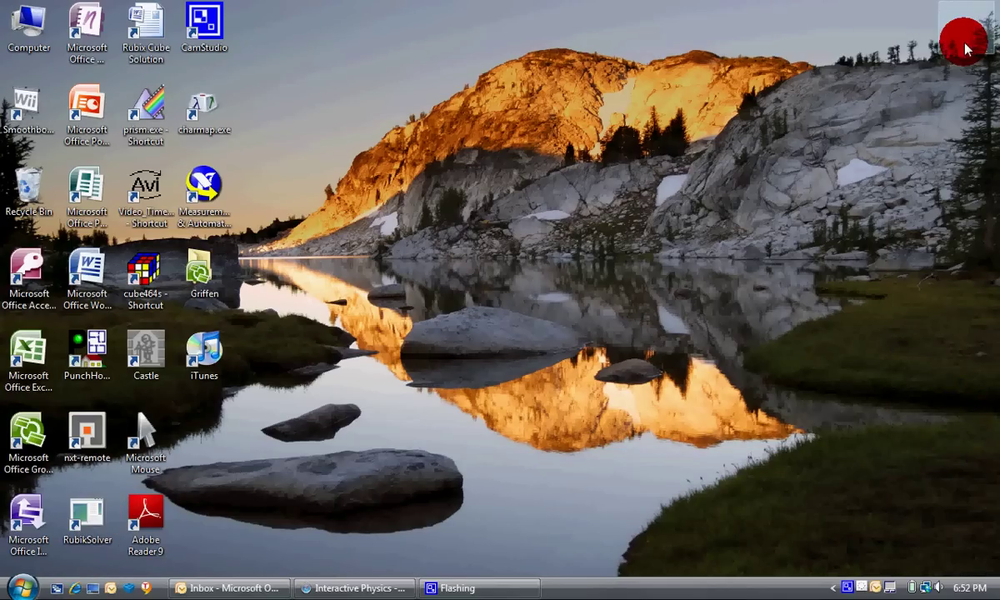
key(super+d)
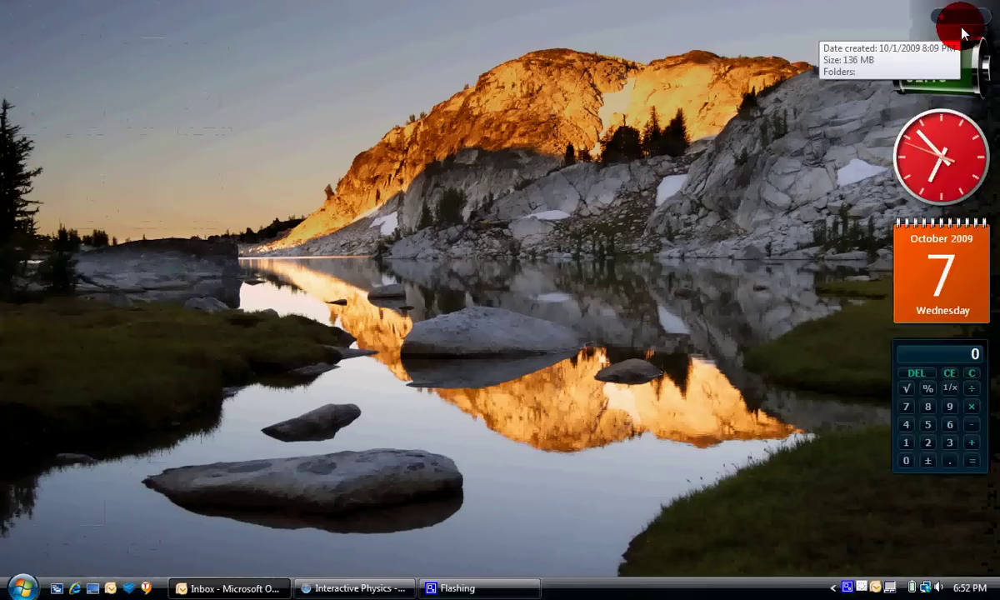
key(super+d)
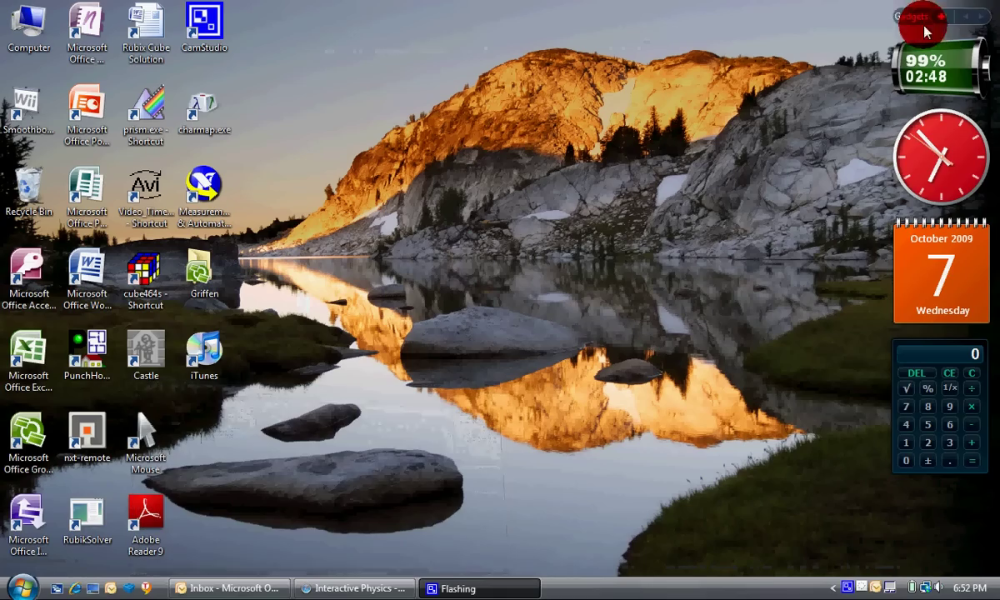
Launch PhysicsIllustrator.exe from the PhysicsIllustrator folder, accepting the runtime library warning.
click(90, 589)
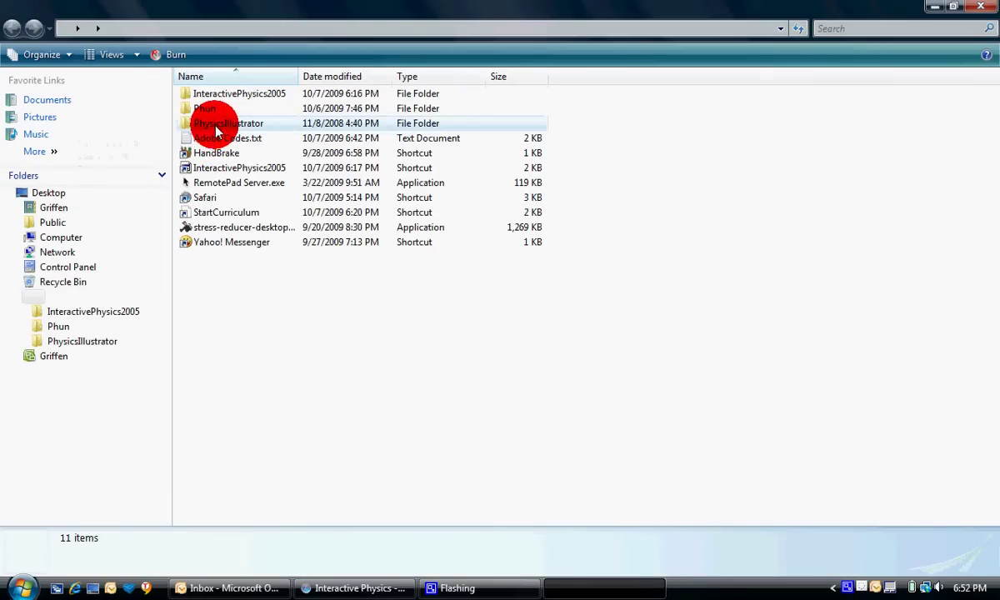
double_click(214, 125)
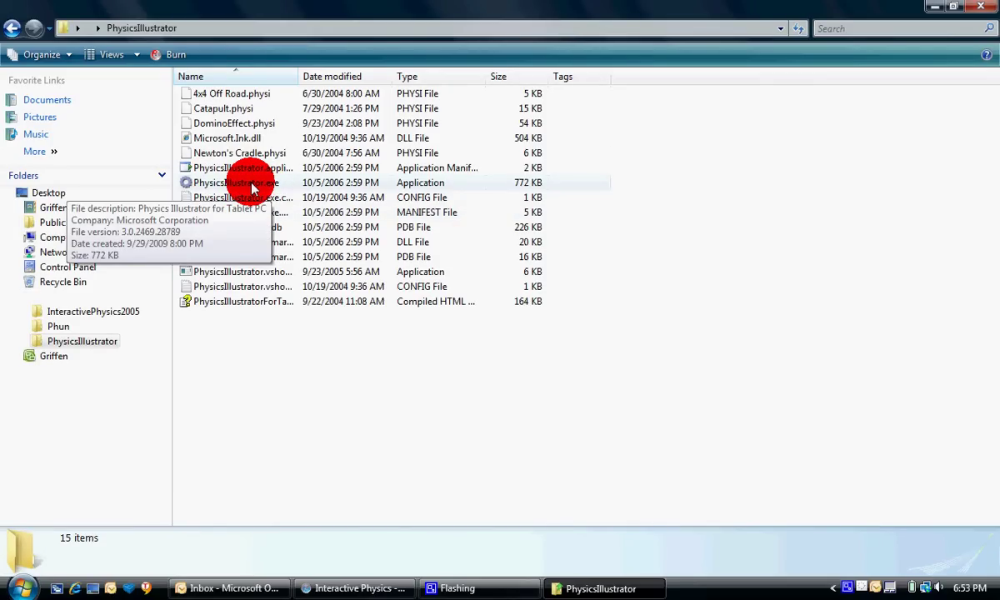
double_click(252, 185)
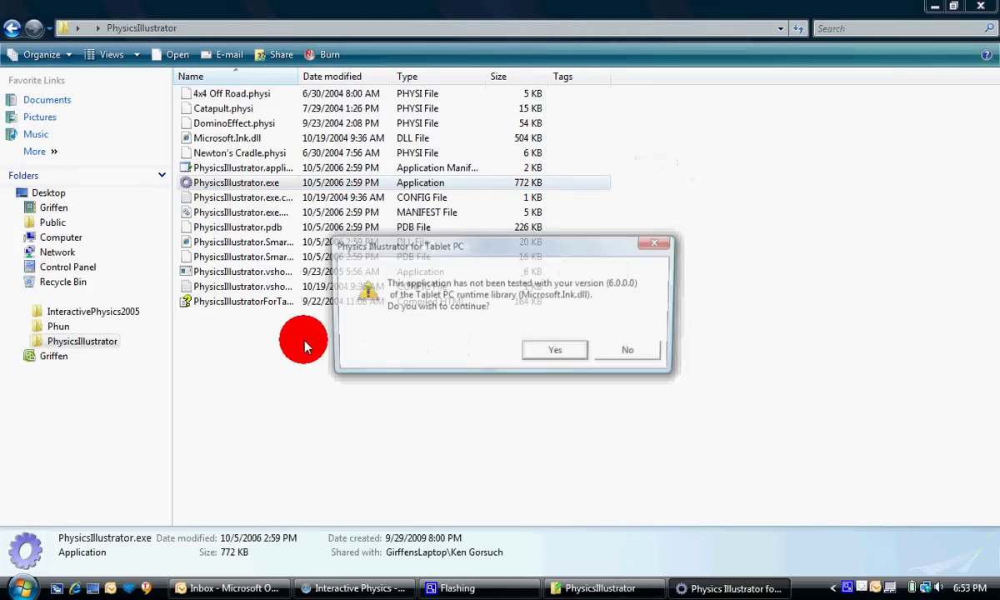
click(560, 353)
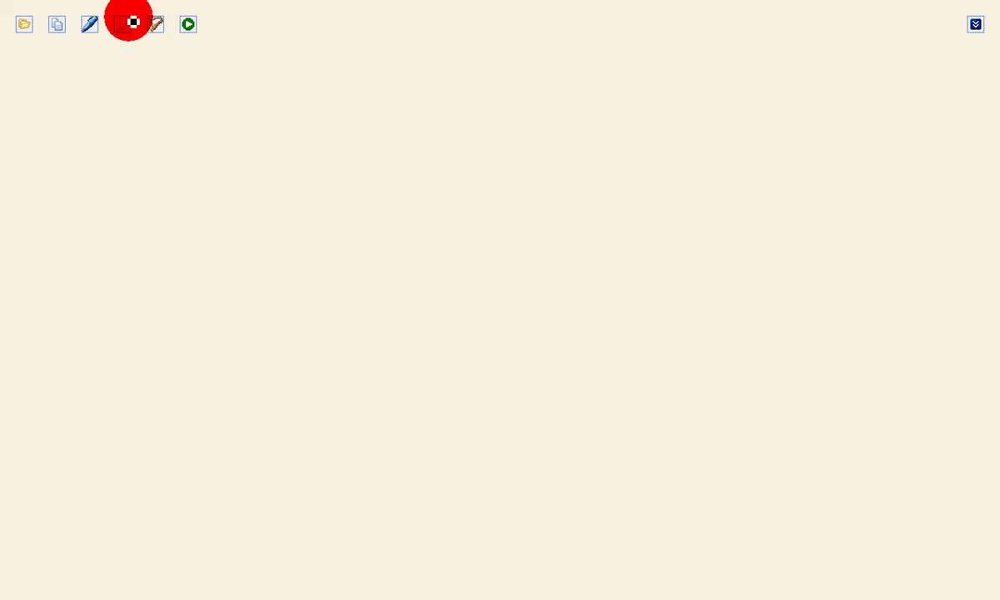
Sketch a four-sided body and a downward arrow beside it, then stop the simulation.
mouse_move(170, 113)
mouse_down()
mouse_move(223, 180)
mouse_move(343, 185)
mouse_move(334, 144)
mouse_move(281, 111)
mouse_move(230, 101)
mouse_move(168, 114)
mouse_up()
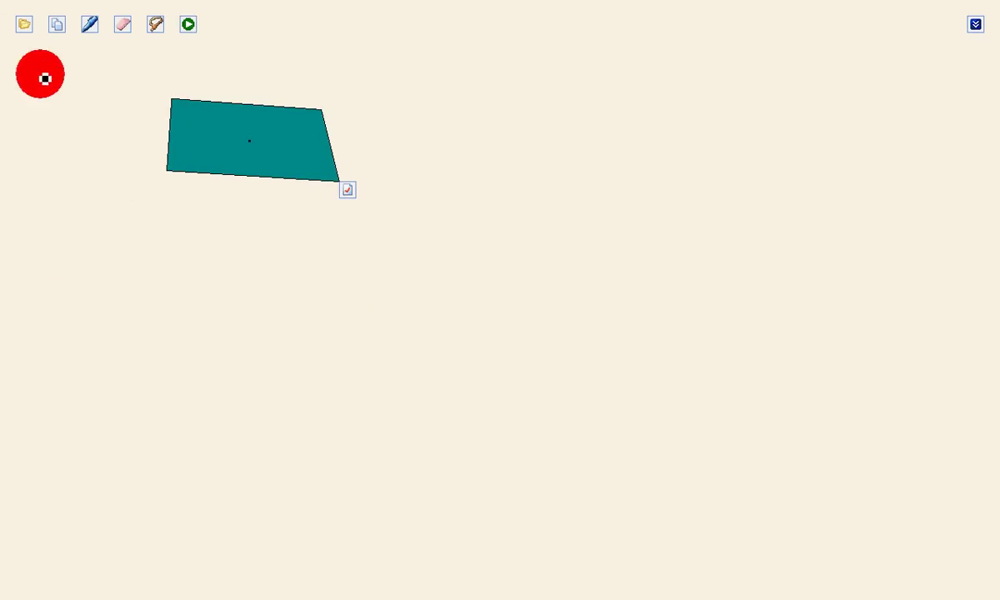
drag(94, 107, 73, 295)
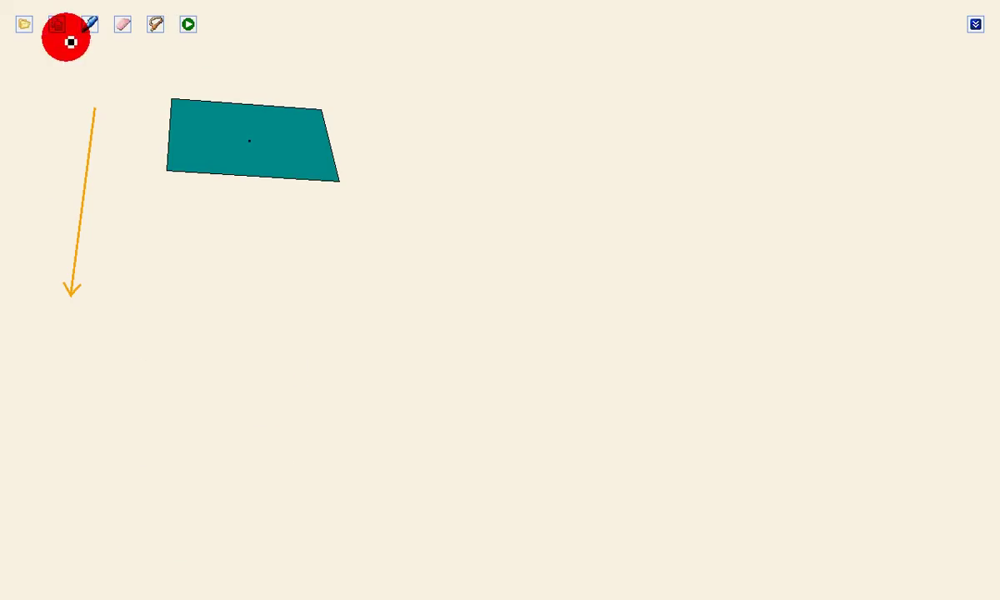
click(26, 25)
Quit Physics Illustrator without saving, then browse the InteractivePhysics2005 folder and start Interactive Physics.
click(41, 158)
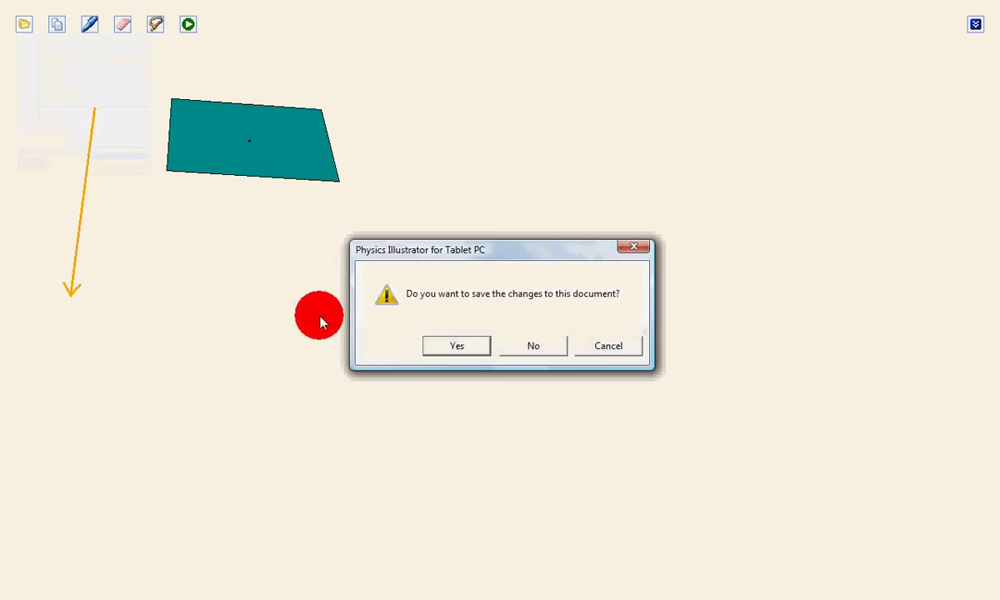
click(541, 347)
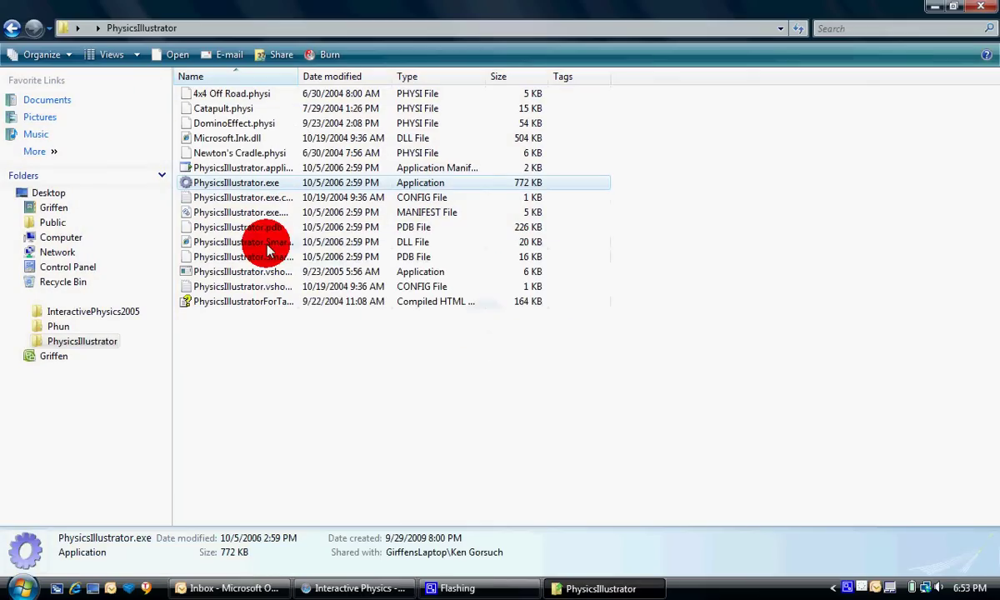
key(BackSpace)
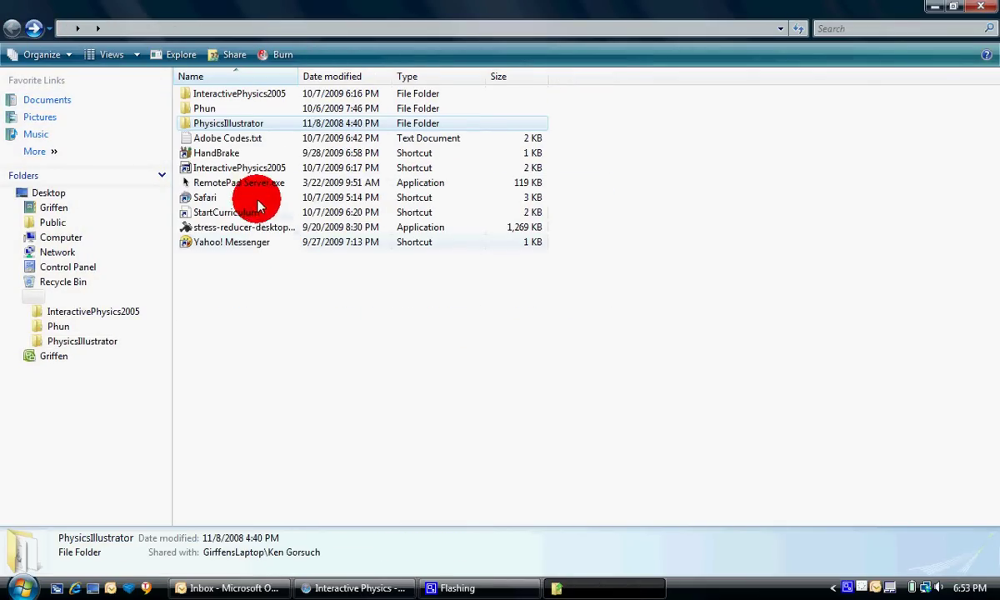
click(249, 95)
click(250, 94)
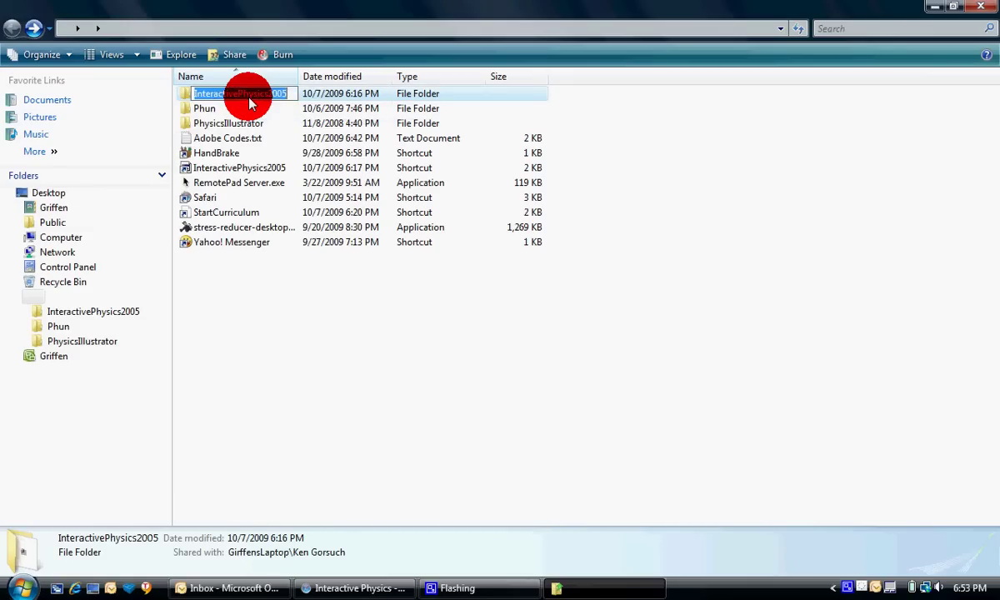
double_click(302, 95)
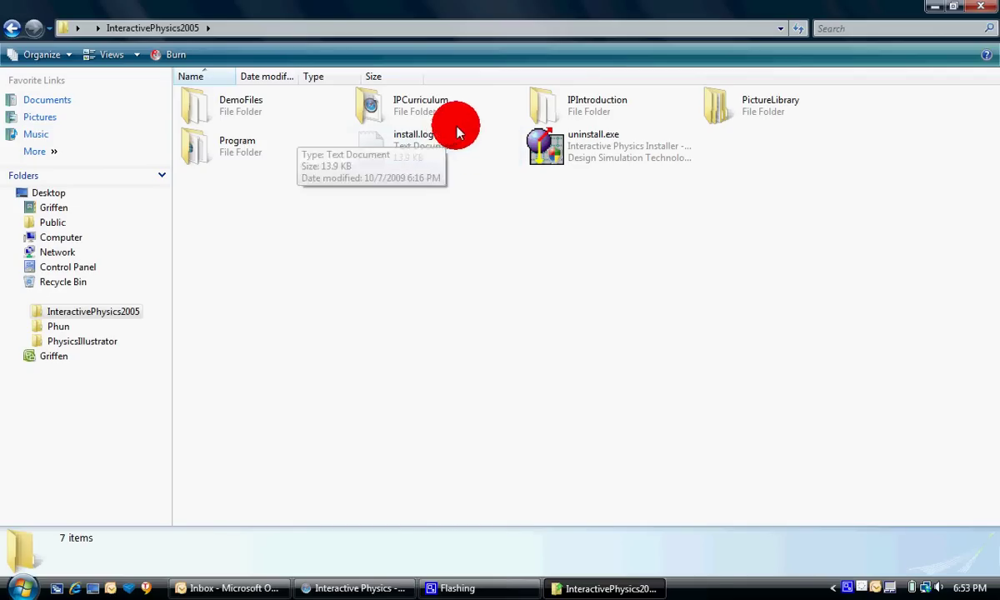
key(BackSpace)
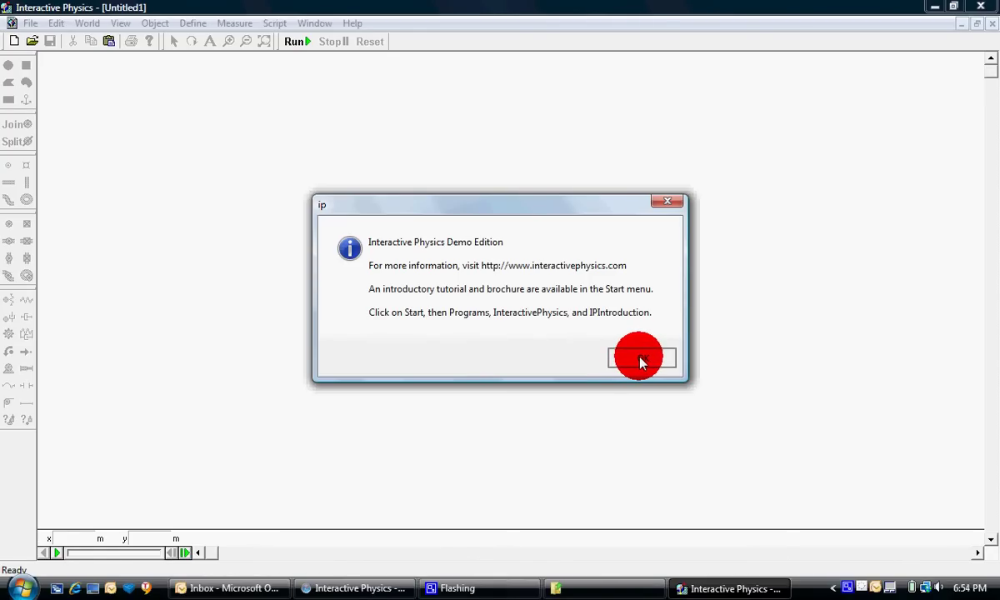
Draw a long ground rectangle and anchor it in place.
click(640, 360)
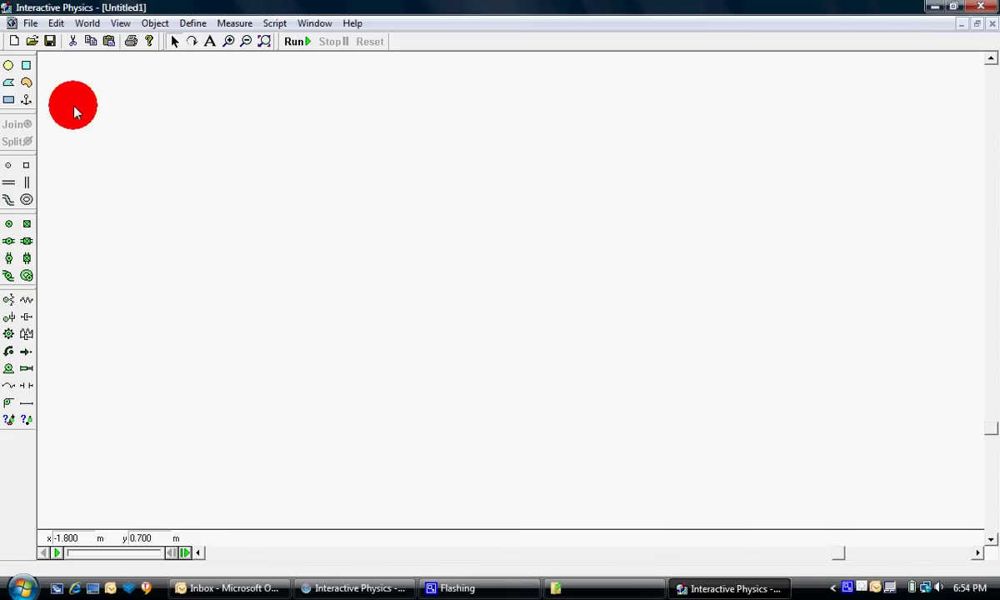
drag(75, 112, 100, 122)
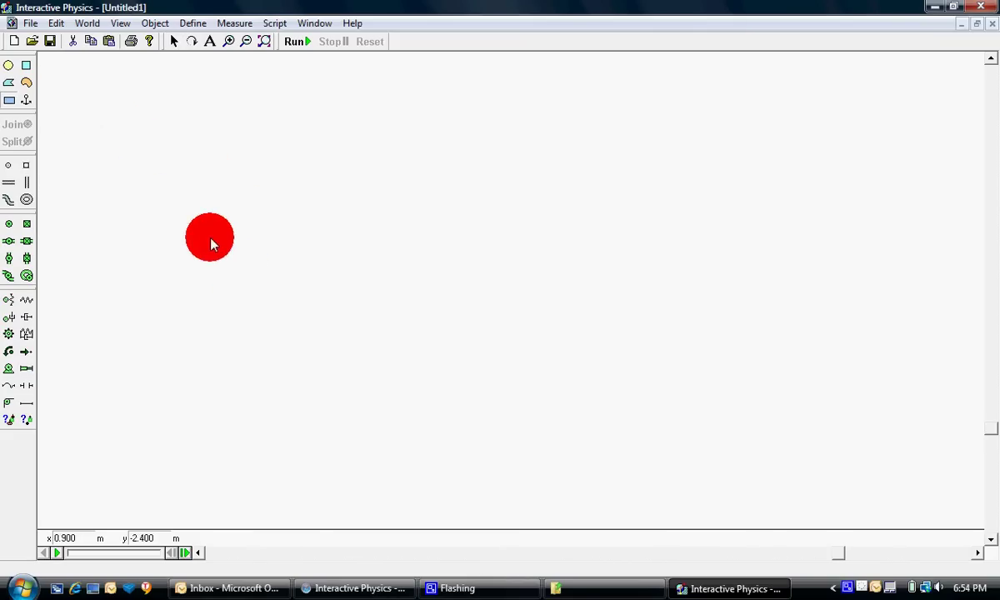
drag(176, 185, 547, 241)
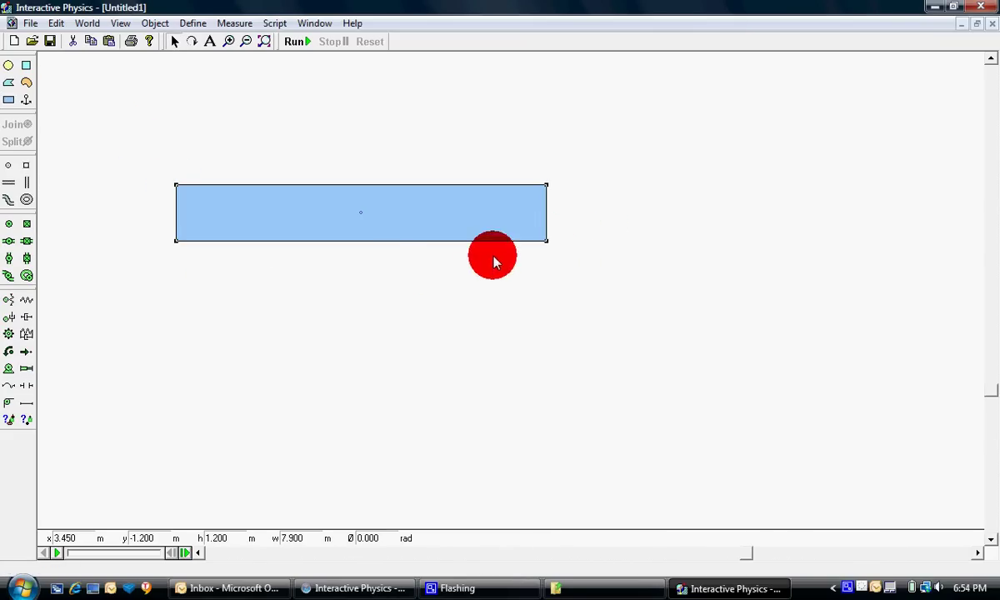
click(369, 216)
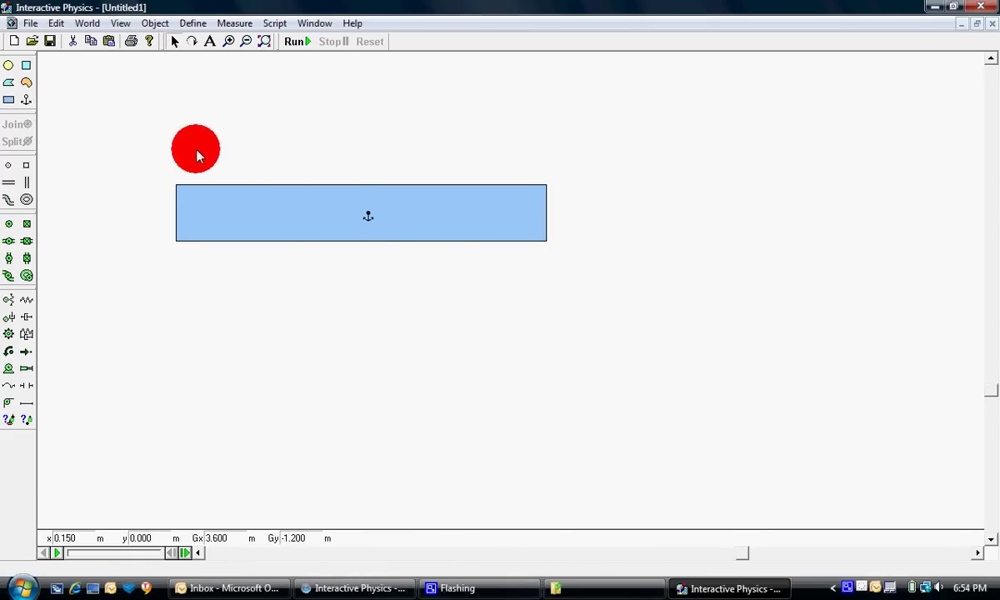
Draw a five-cornered polygon car body above the ground.
click(8, 82)
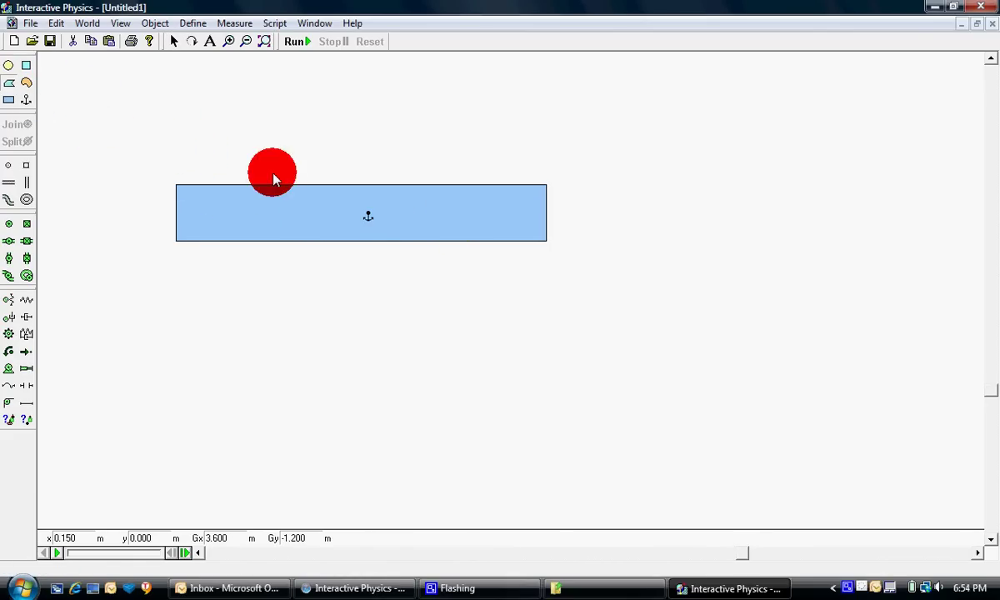
click(355, 116)
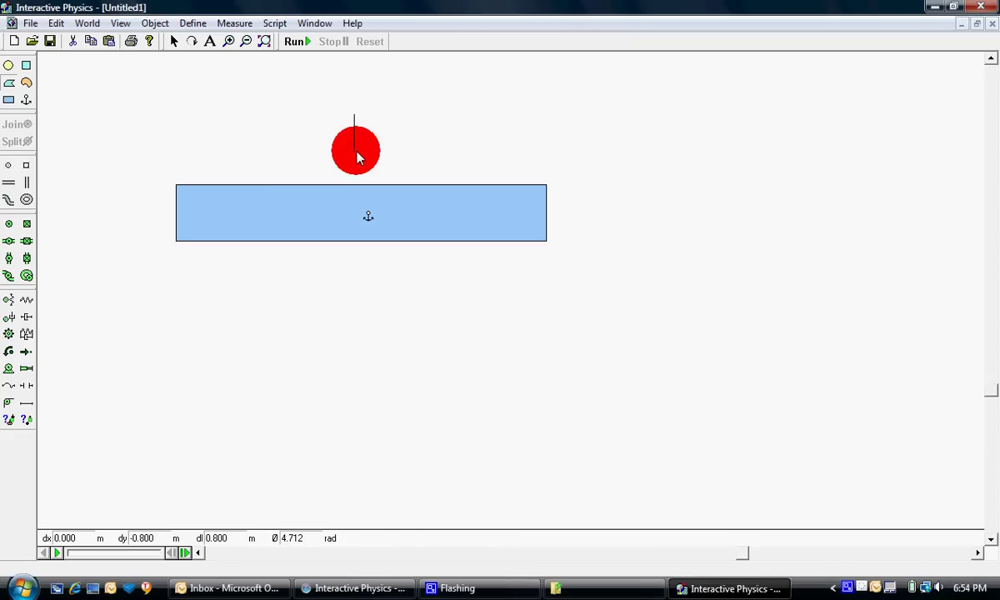
click(358, 151)
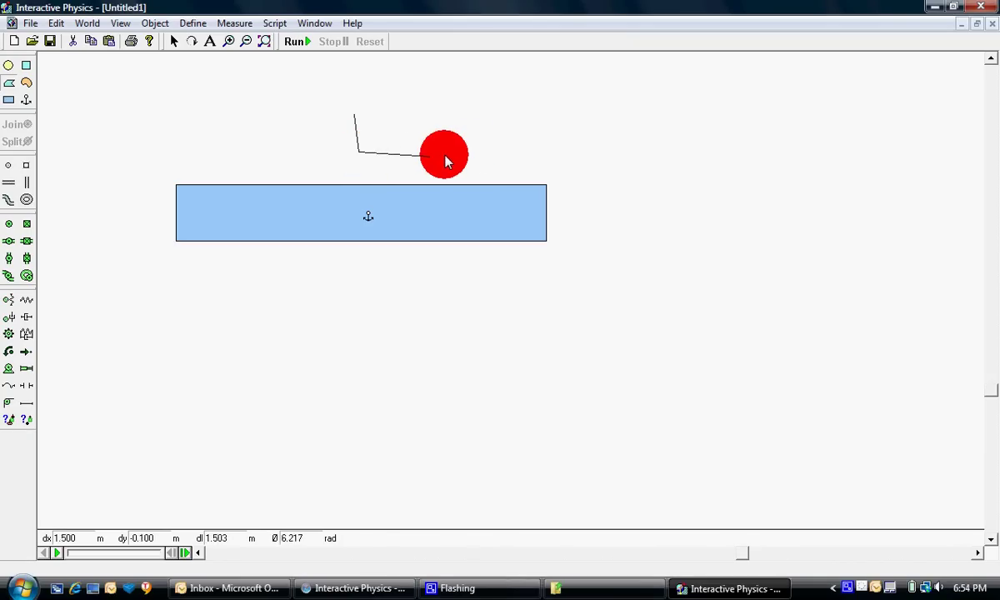
click(485, 151)
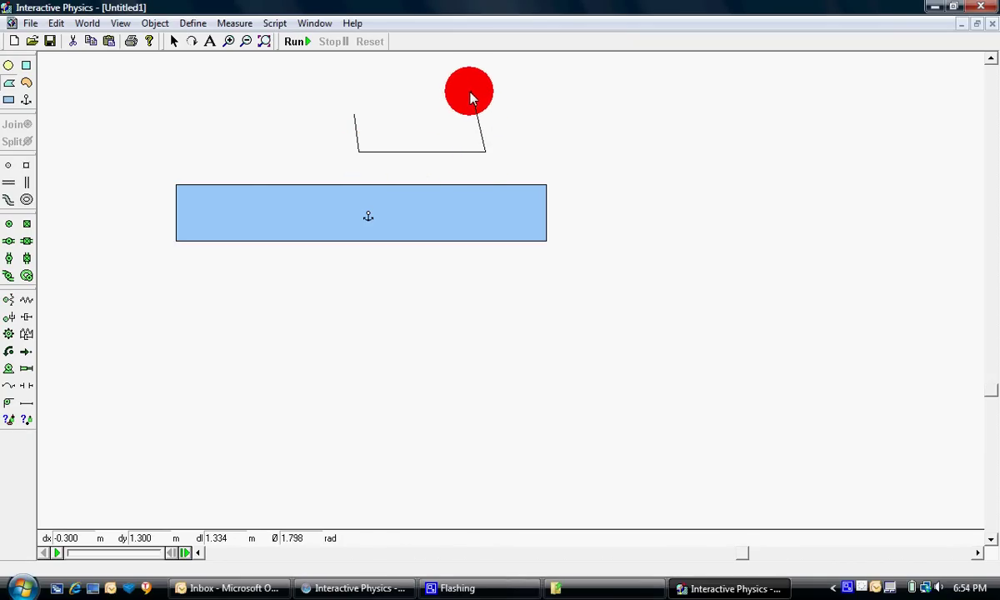
click(475, 111)
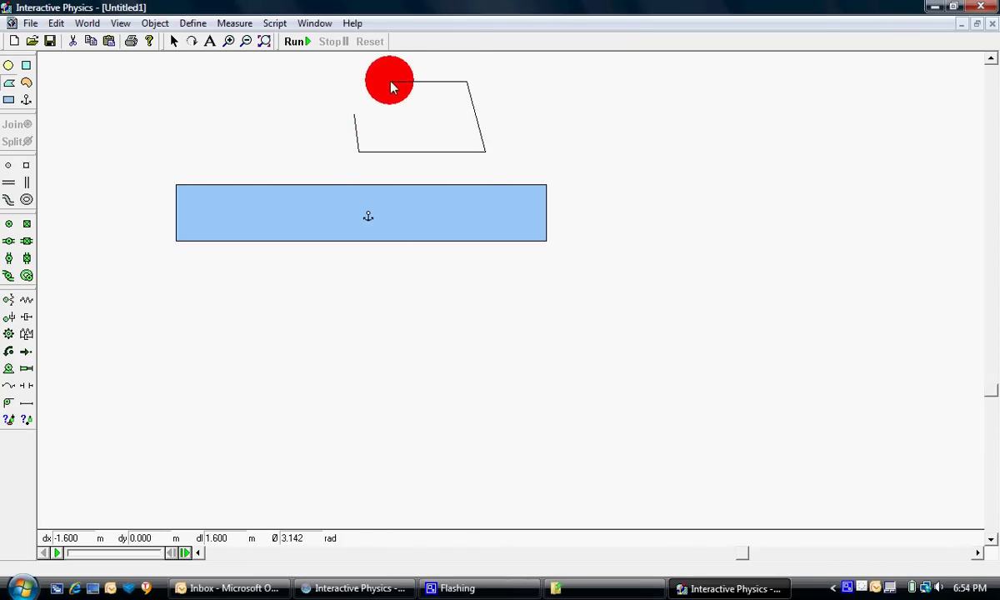
click(387, 82)
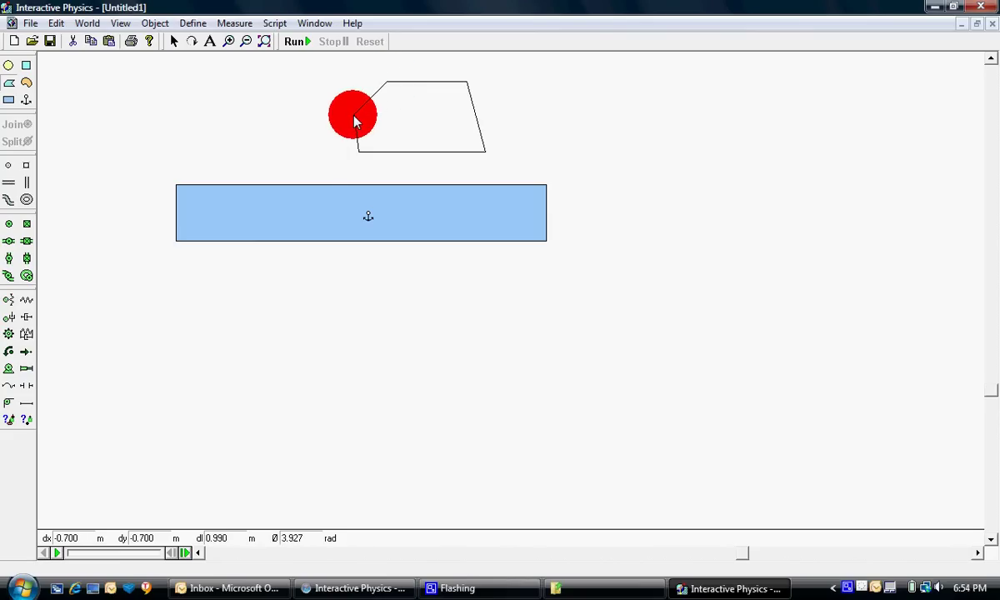
double_click(355, 121)
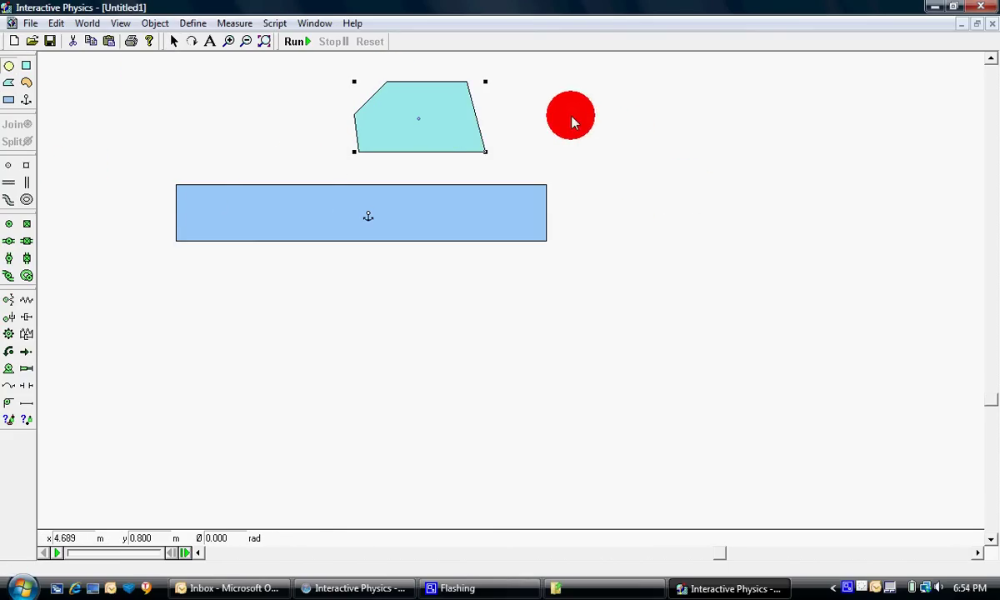
Draw a circular wheel and position it under the car body.
mouse_move(606, 168)
mouse_down()
mouse_move(592, 152)
mouse_move(510, 141)
mouse_move(384, 162)
mouse_up()
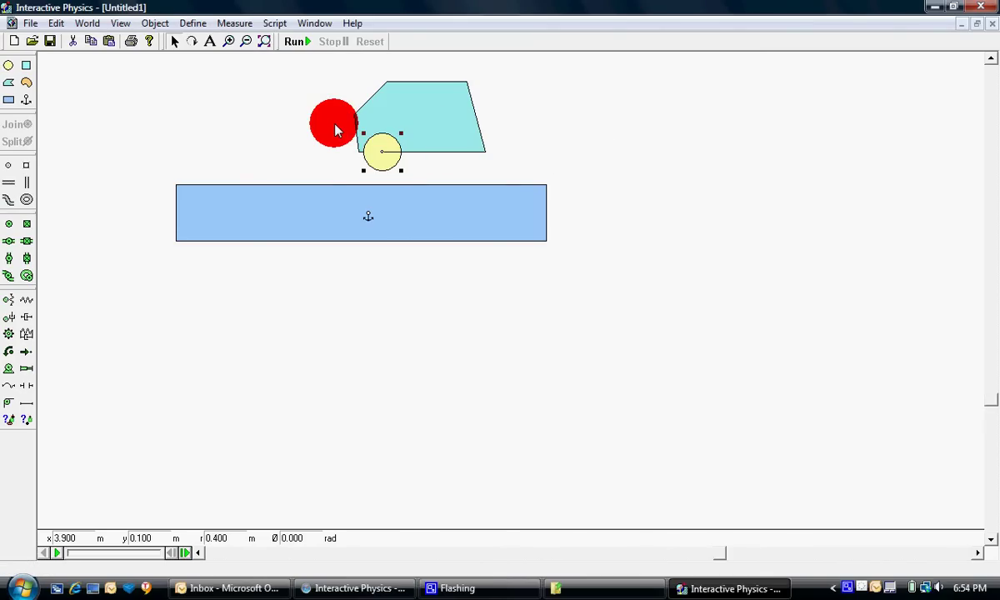
drag(336, 131, 475, 90)
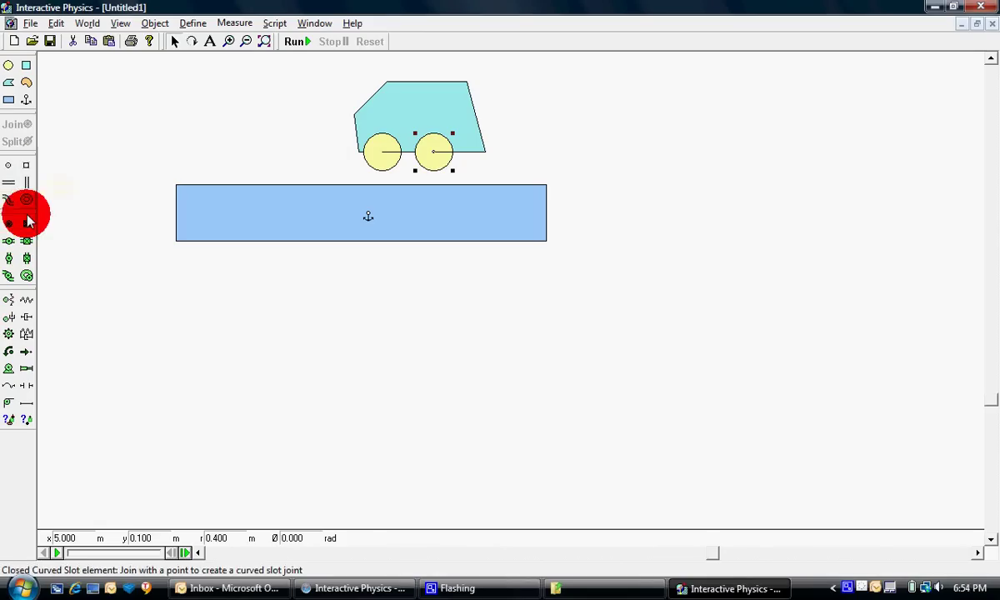
Pin the right wheel to the car body and apply a torque to both wheels.
click(382, 154)
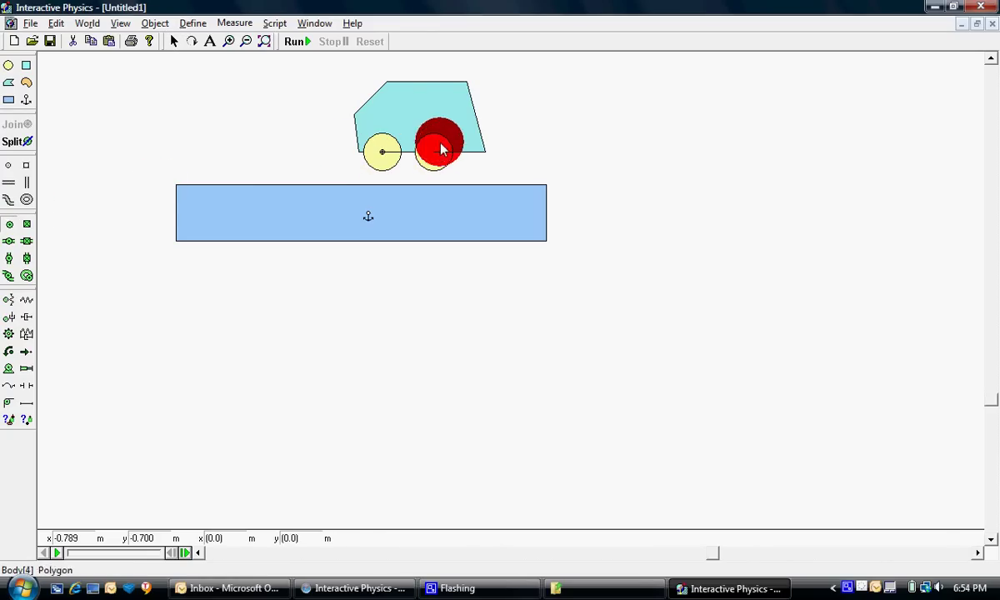
drag(443, 148, 433, 153)
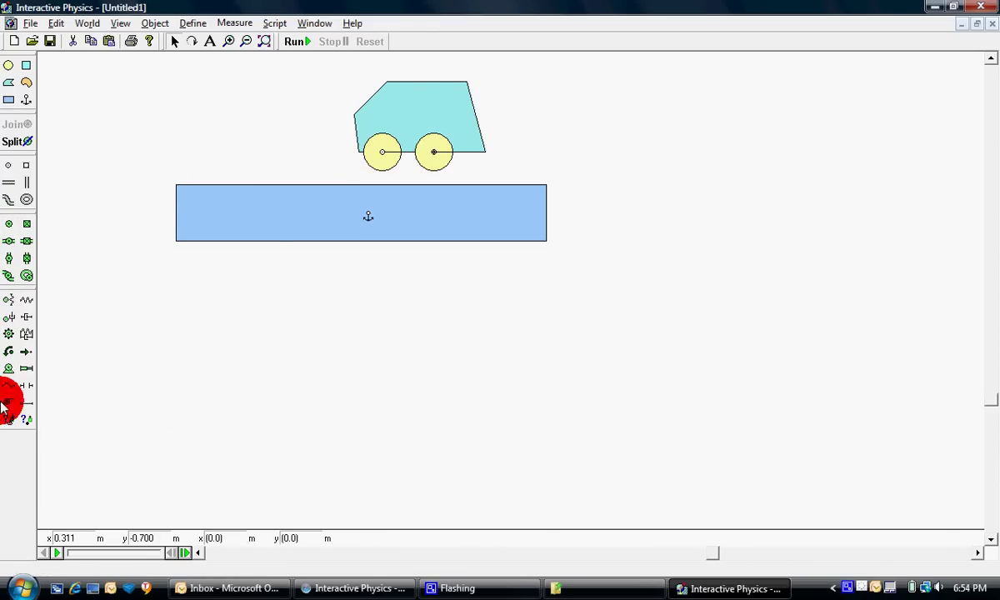
click(8, 353)
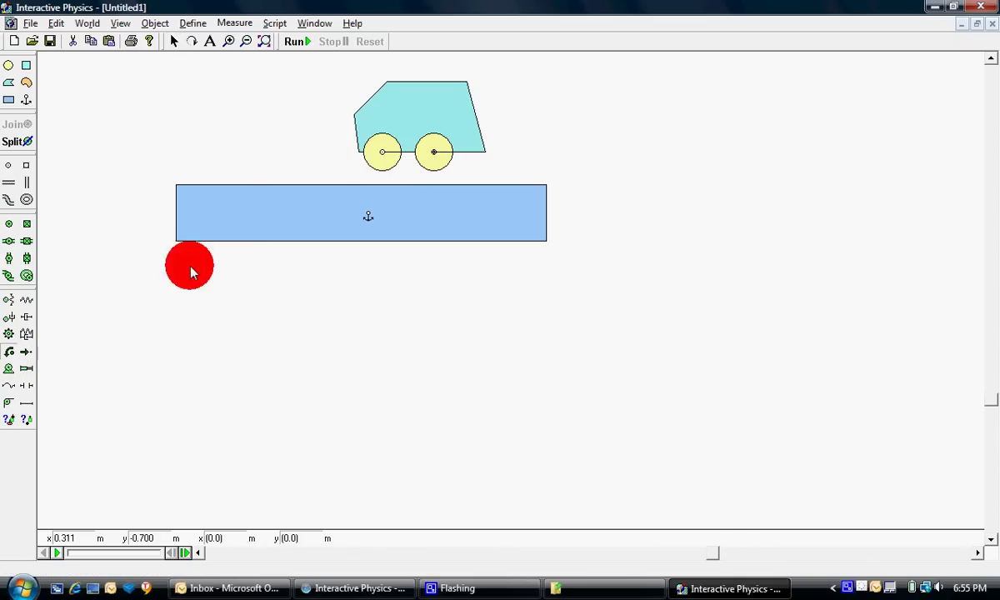
click(382, 152)
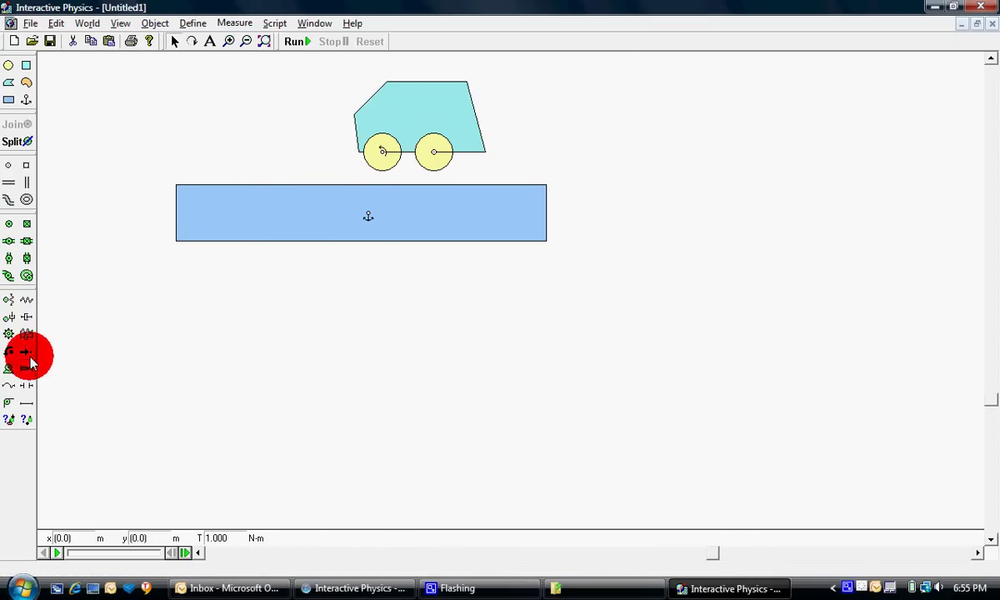
click(436, 159)
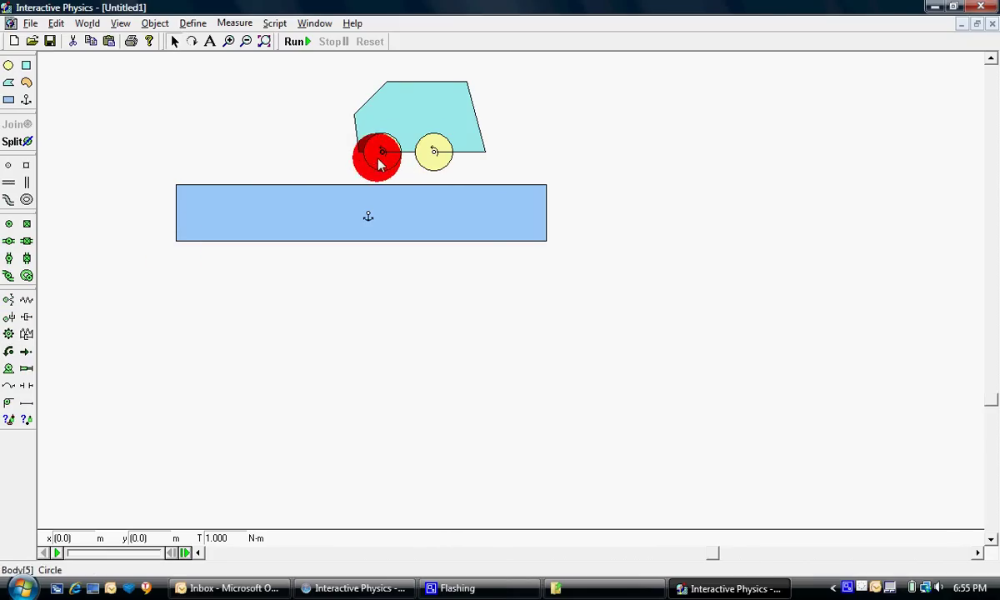
Run the simulation, then stop it and reset the car to its start.
click(293, 47)
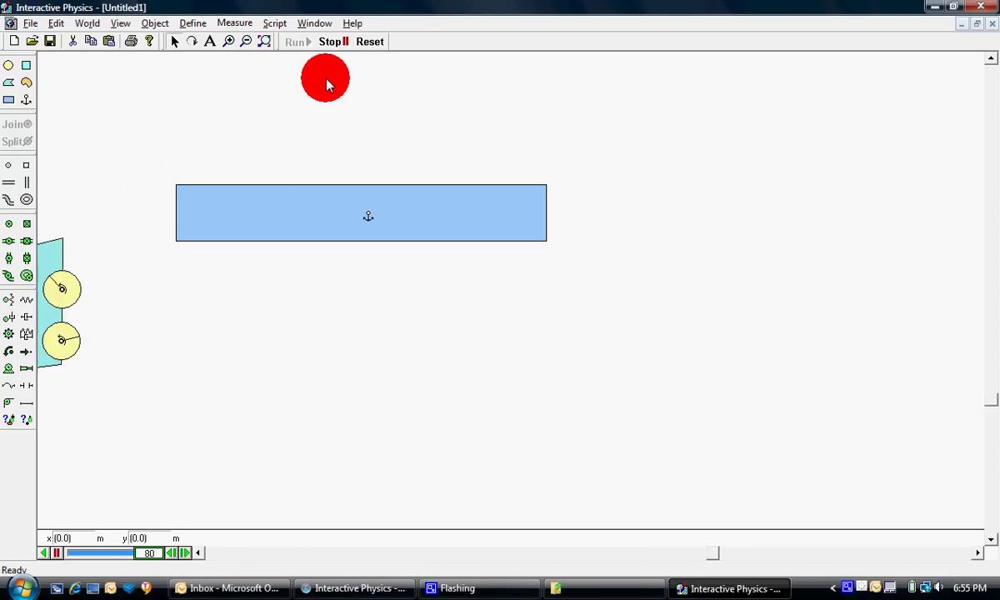
click(333, 42)
click(370, 42)
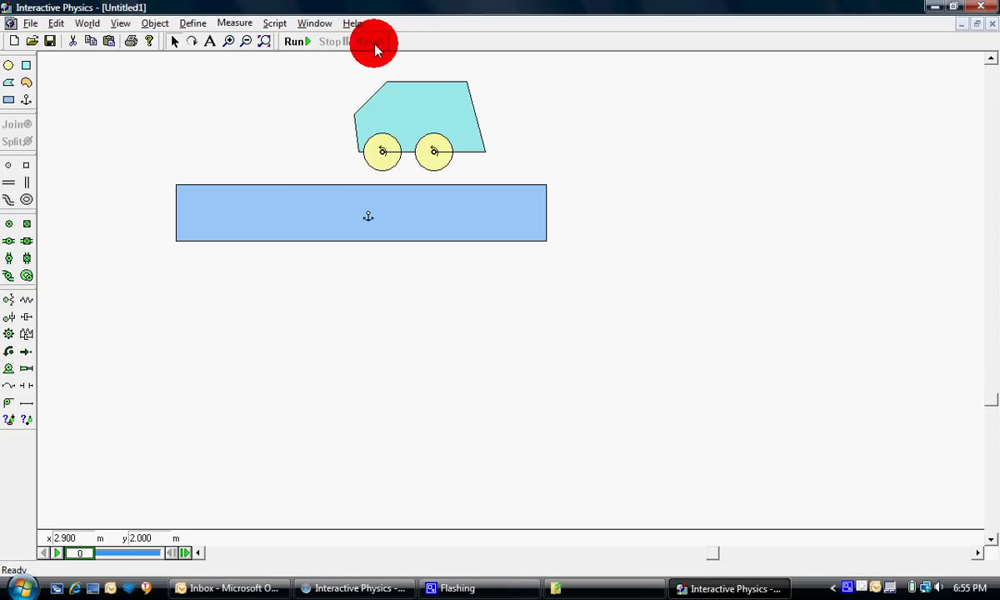
Close Interactive Physics and view the Evaluation Version form in Safari, then go back.
click(979, 7)
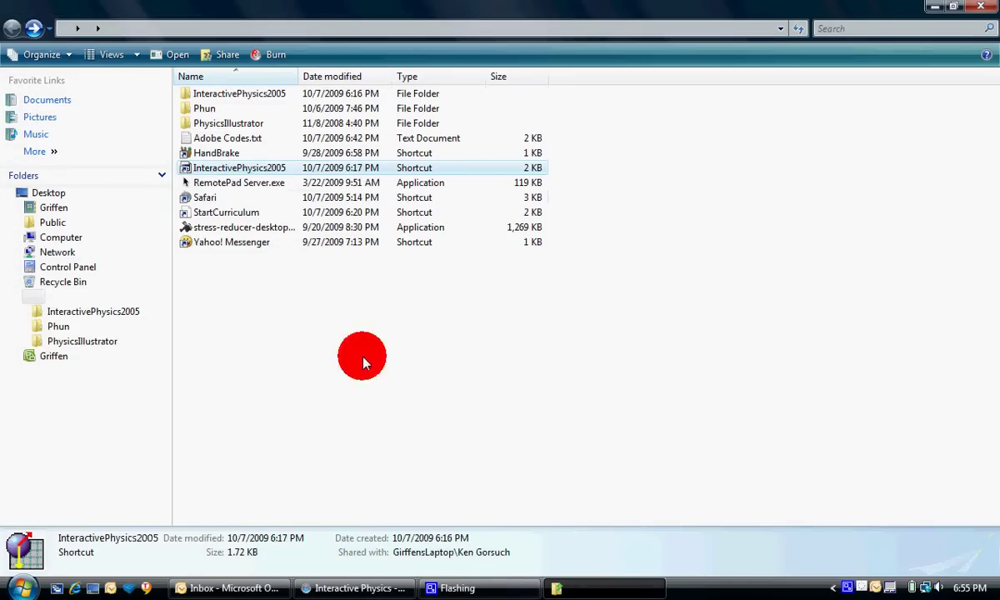
click(371, 588)
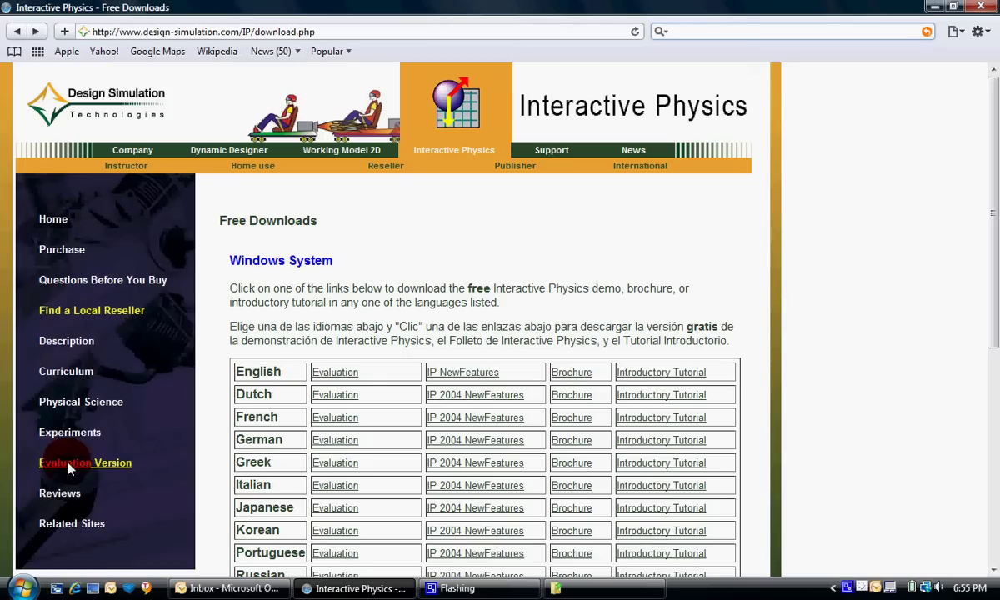
click(90, 465)
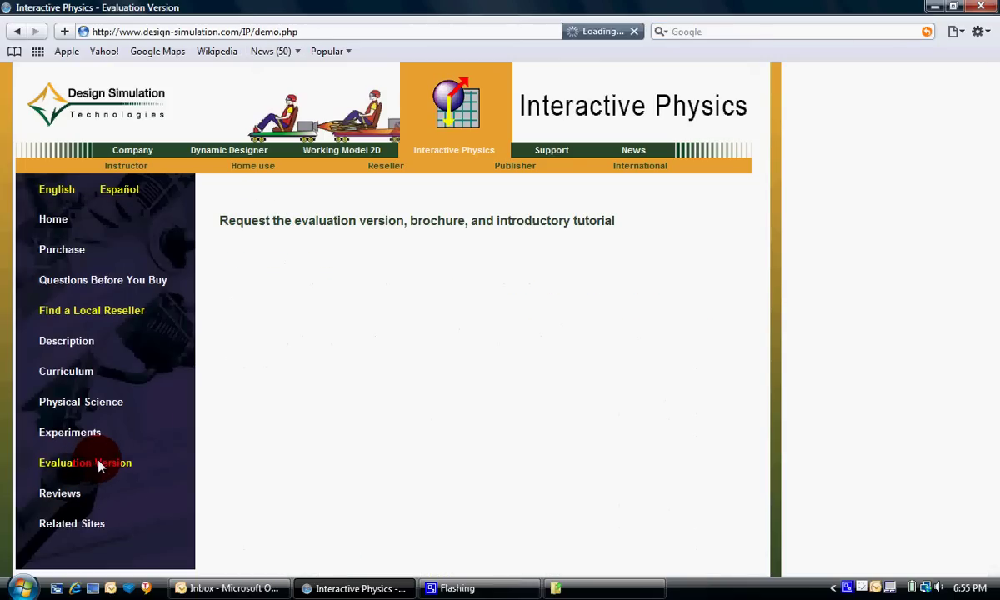
scroll(425, 391, down, 5)
scroll(410, 410, up, 5)
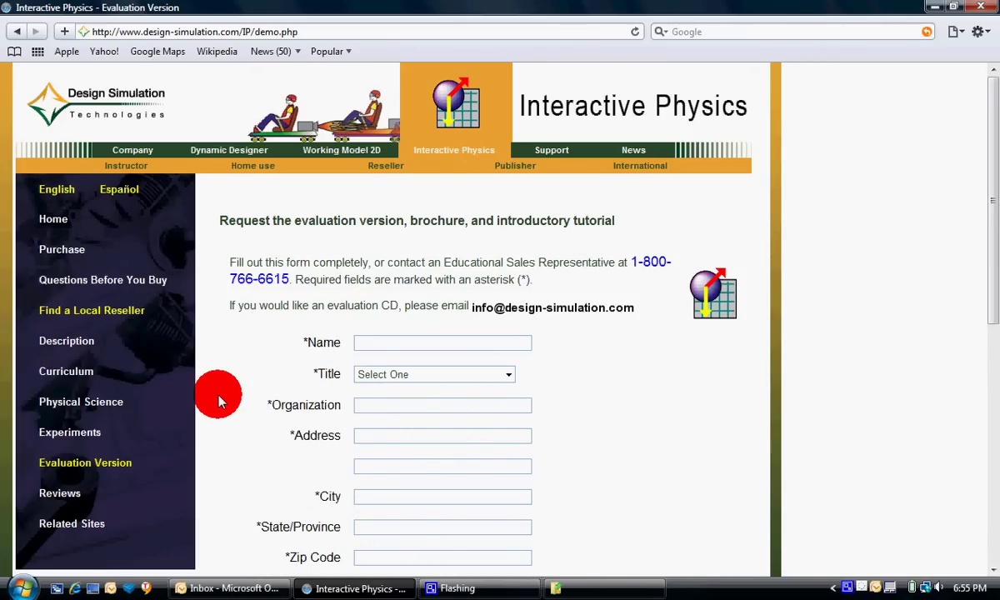
key(alt+Left)
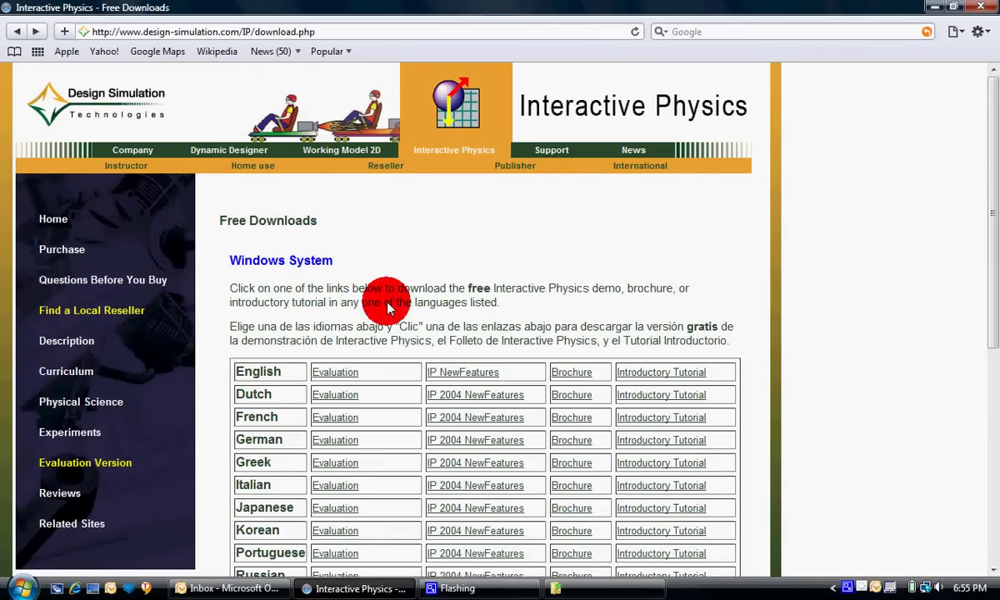
Launch phun.exe from the Phun folder.
click(590, 589)
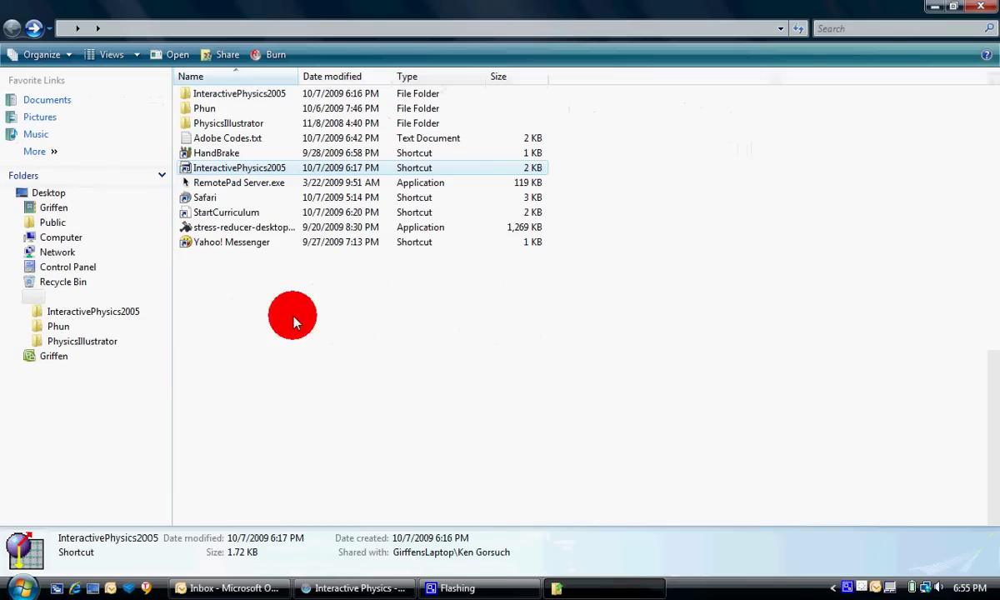
double_click(205, 107)
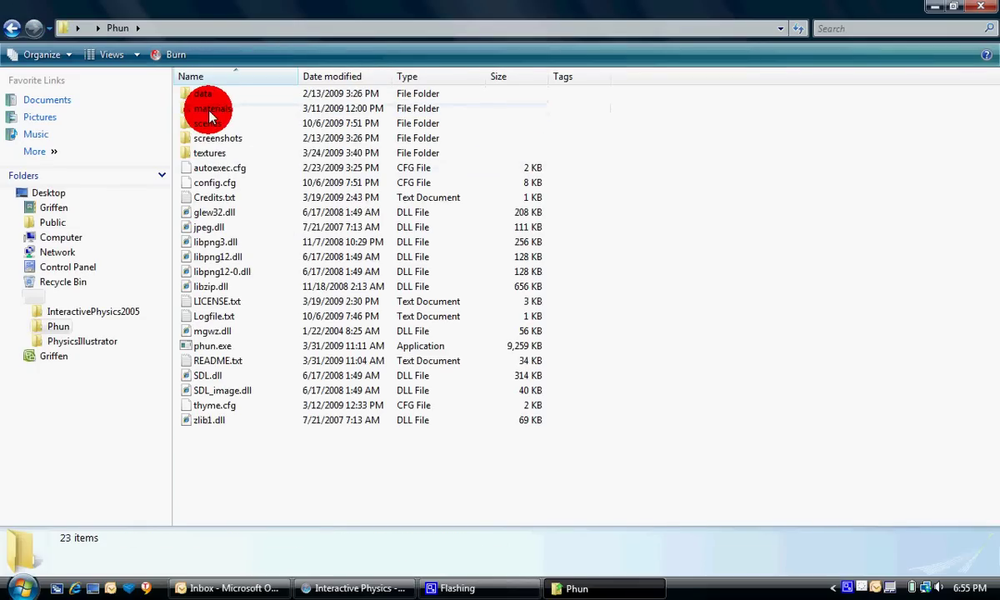
click(237, 350)
double_click(237, 354)
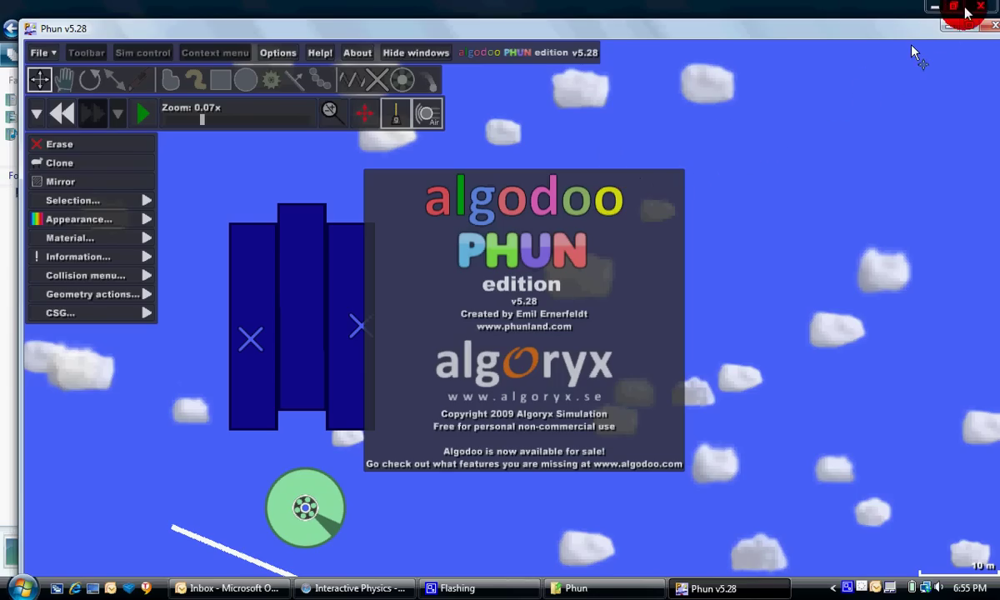
Maximize Phun, dismiss its splash panel, and return to the Free Downloads page.
click(977, 29)
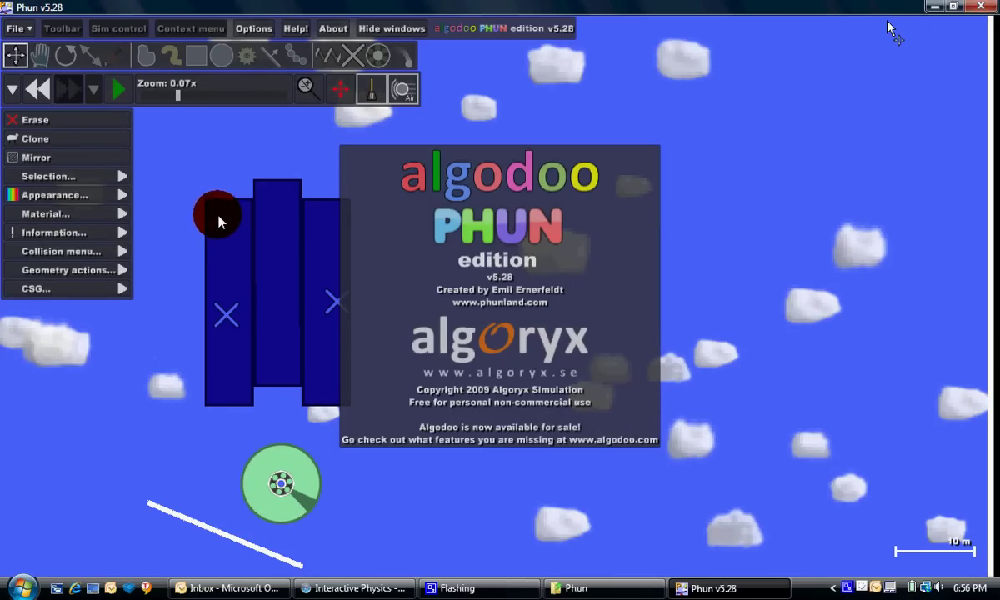
drag(217, 214, 268, 207)
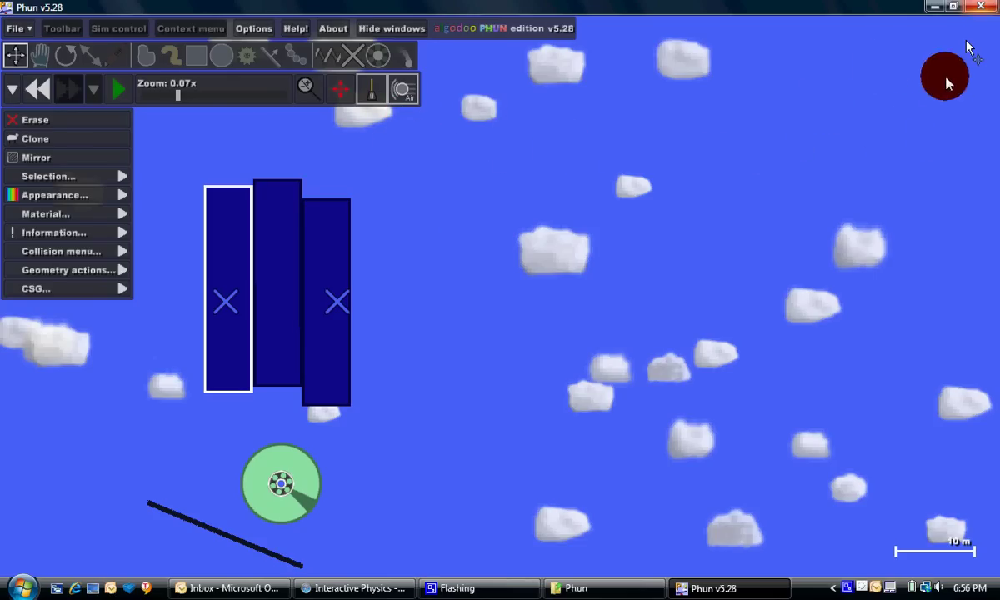
click(394, 586)
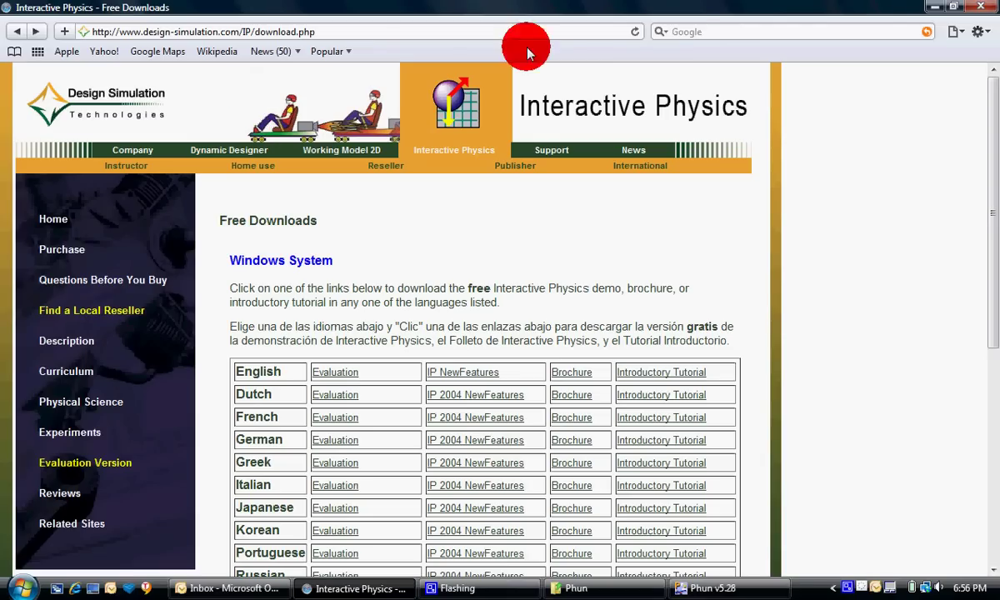
Google 'phun' and follow the Download sitelink to the Phun beta 5.28 page on phunland.com.
click(691, 33)
text(phun)
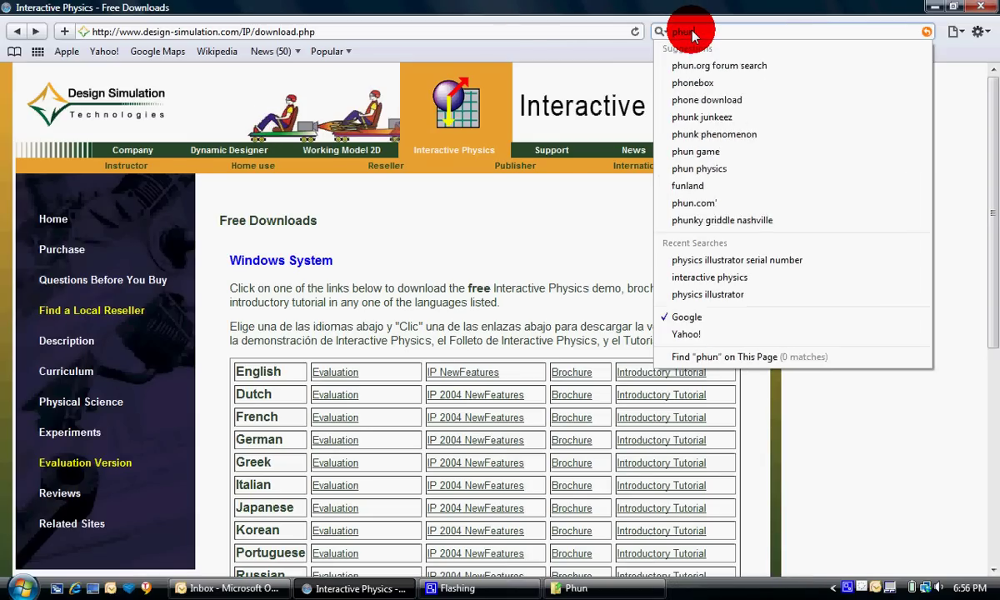
key(Return)
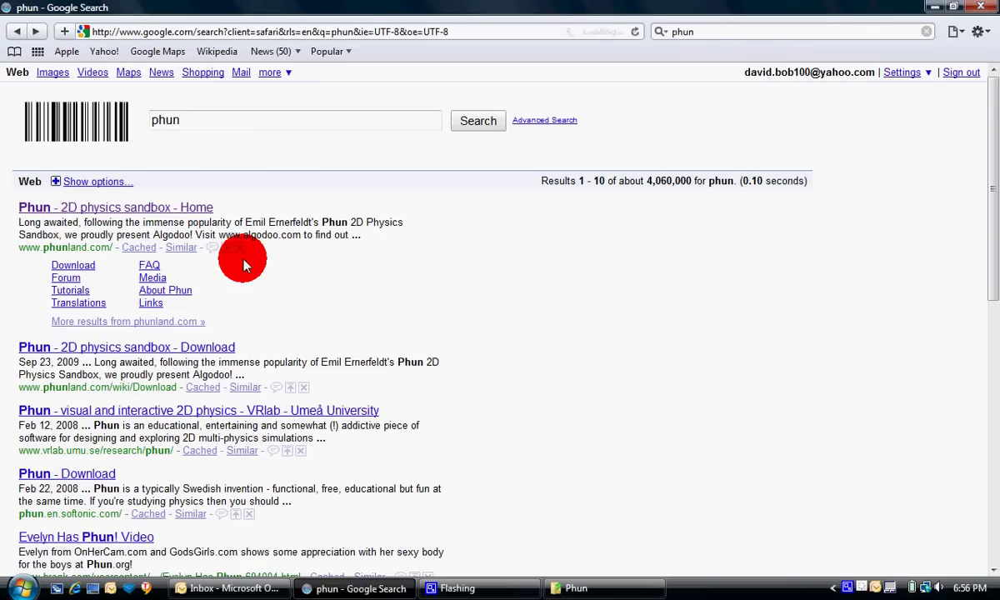
click(82, 267)
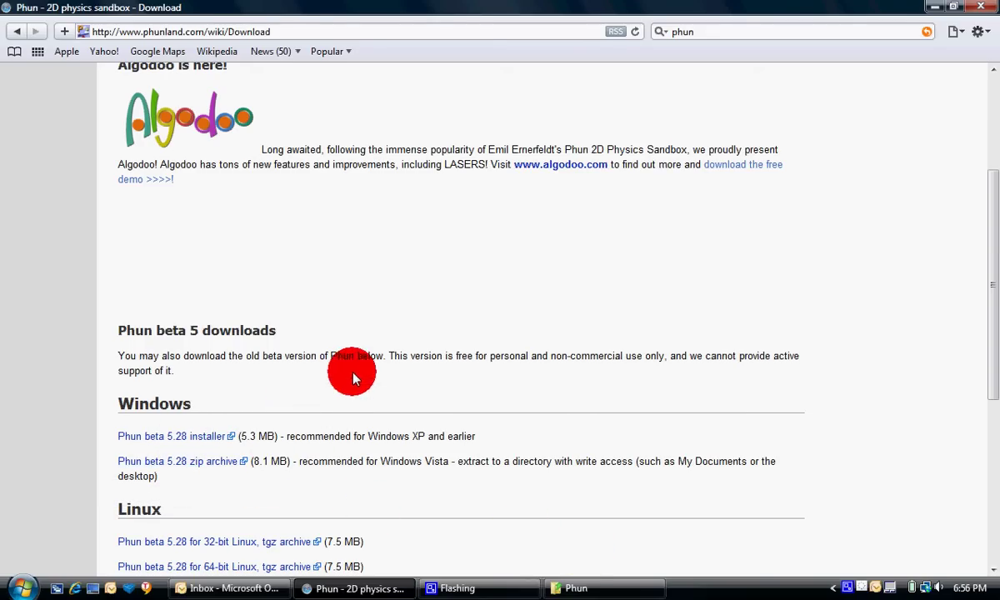
scroll(483, 299, up, 3)
scroll(479, 308, down, 4)
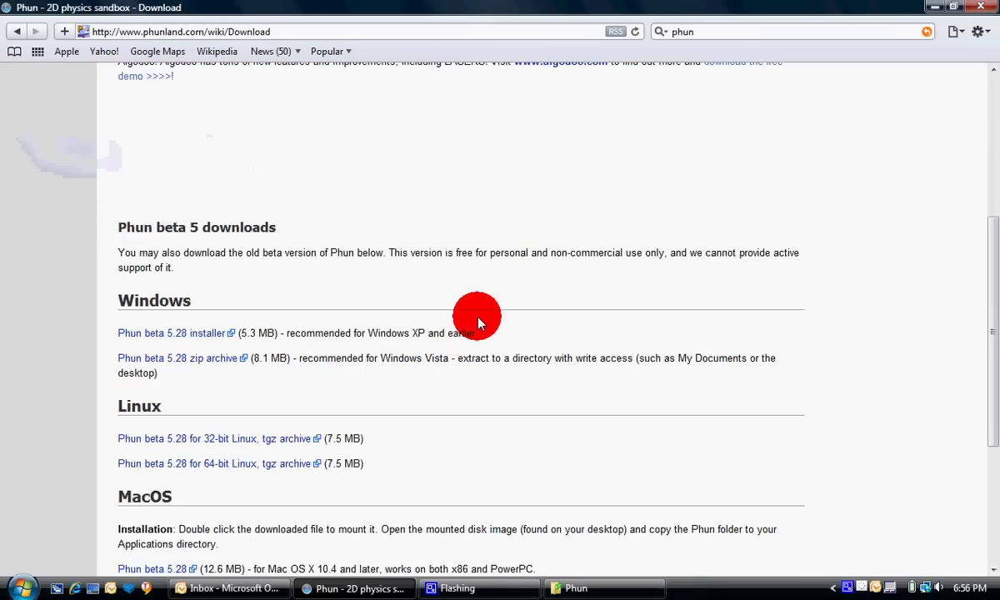
scroll(477, 325, up, 4)
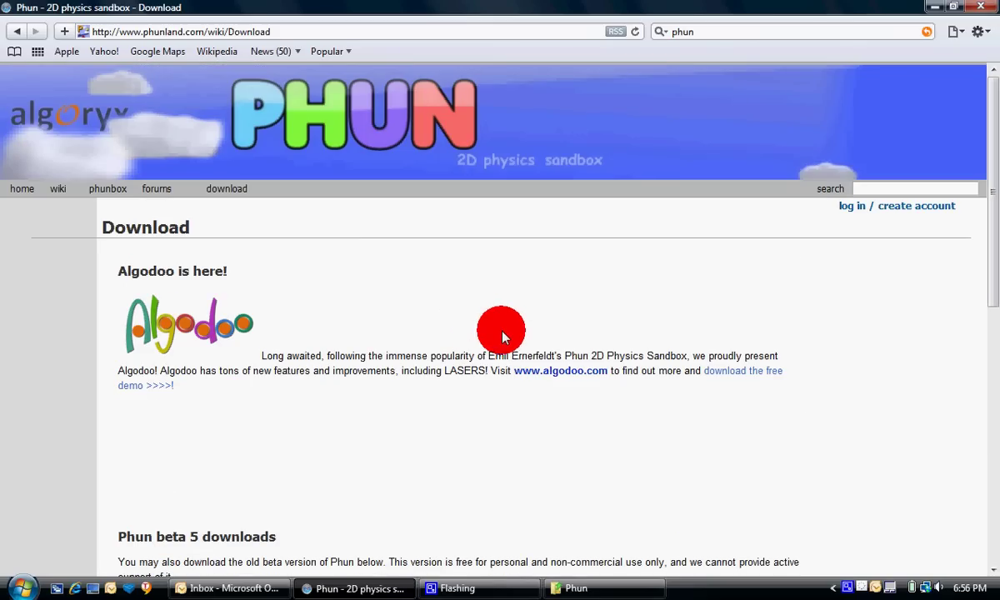